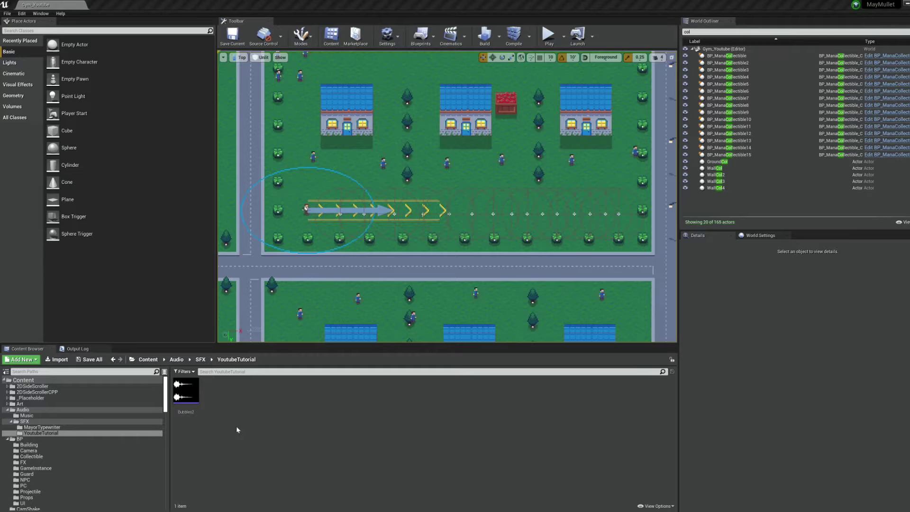
Step: Preview the Bubbles2 sound wave in the YoutubeTutorial folder and create a sound cue from it named Collectible
left_click(185, 391)
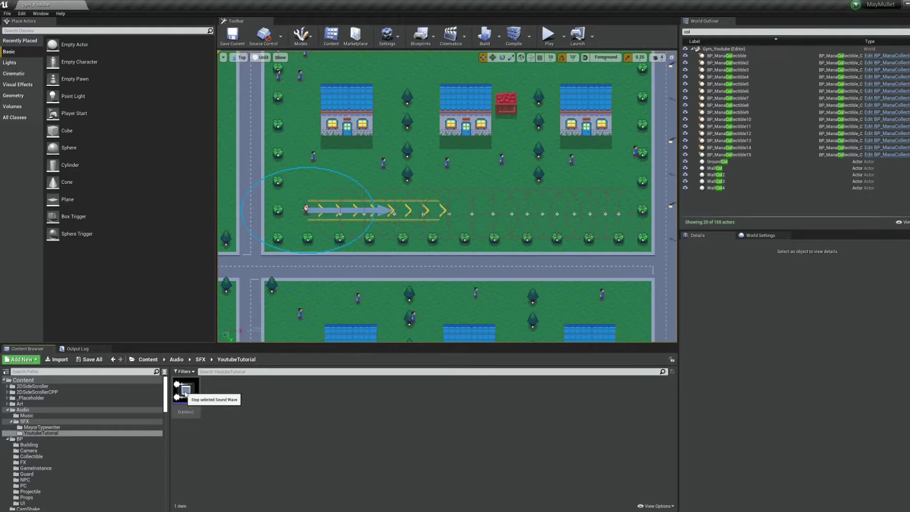
right_click(186, 394)
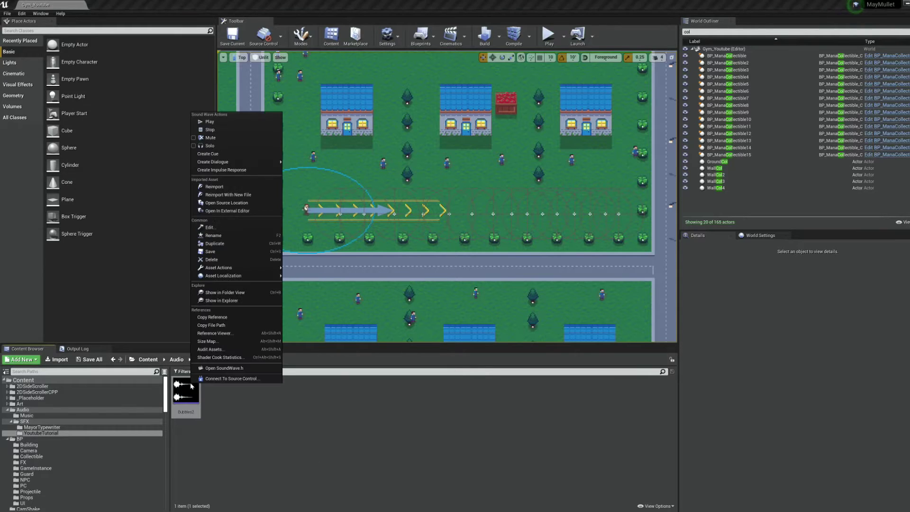
left_click(238, 159)
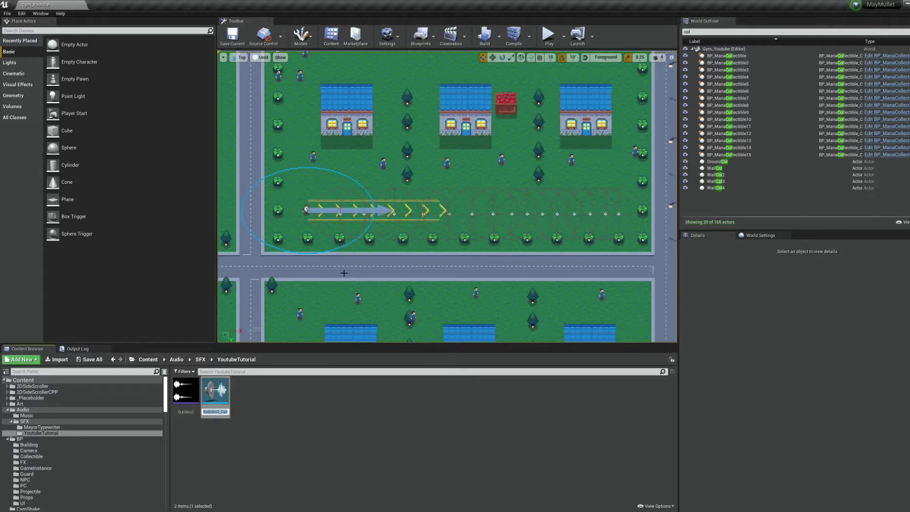
key("alt+Left")
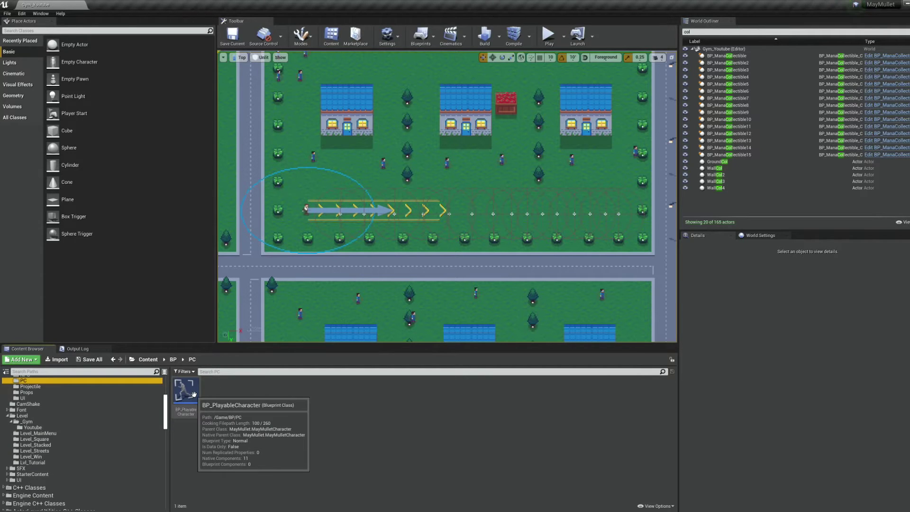
Step: In BP_PlayableCharacter, wire a Play Sound 2D node to Event OnCollectMana and set its sound to the Collectible cue
double_click(186, 392)
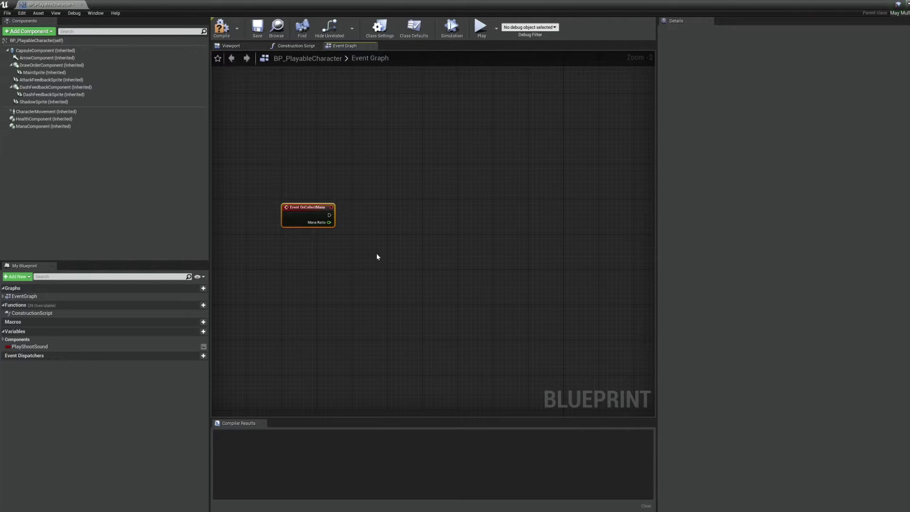
left_click_drag(329, 215, 427, 217)
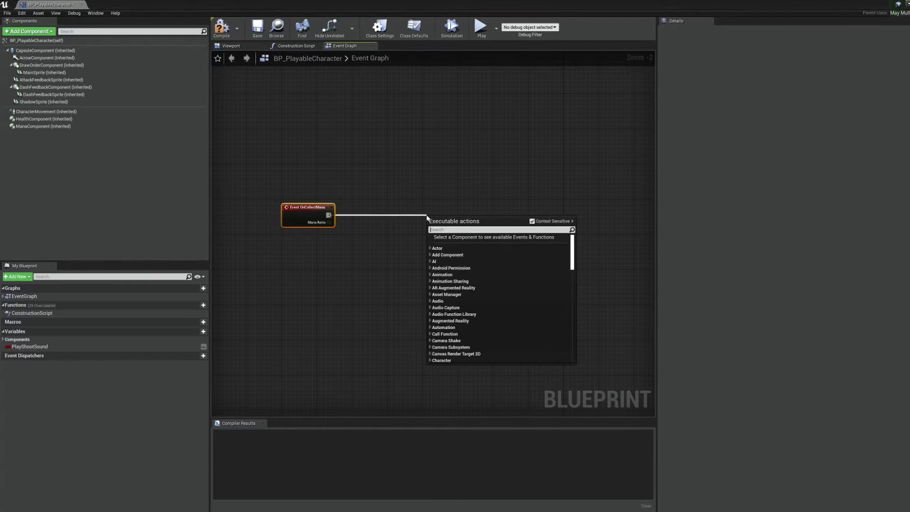
type("play soun")
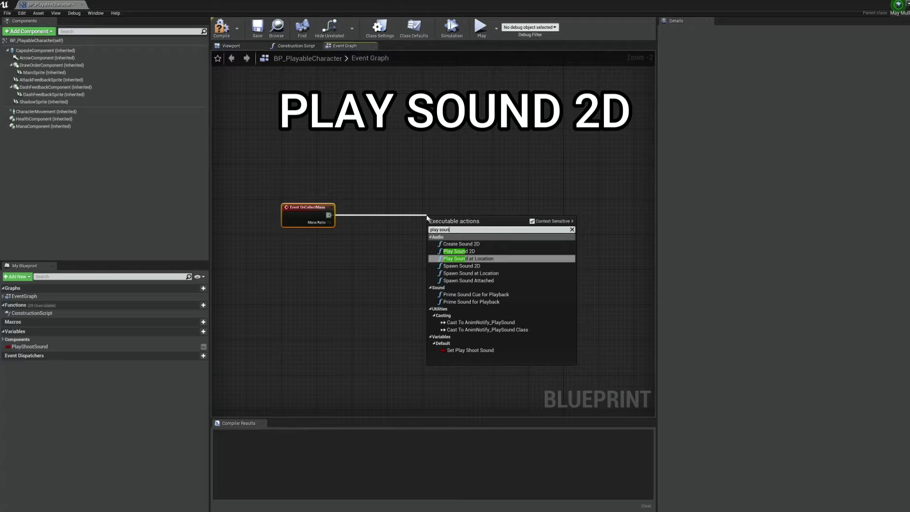
left_click(461, 251)
left_click(457, 227)
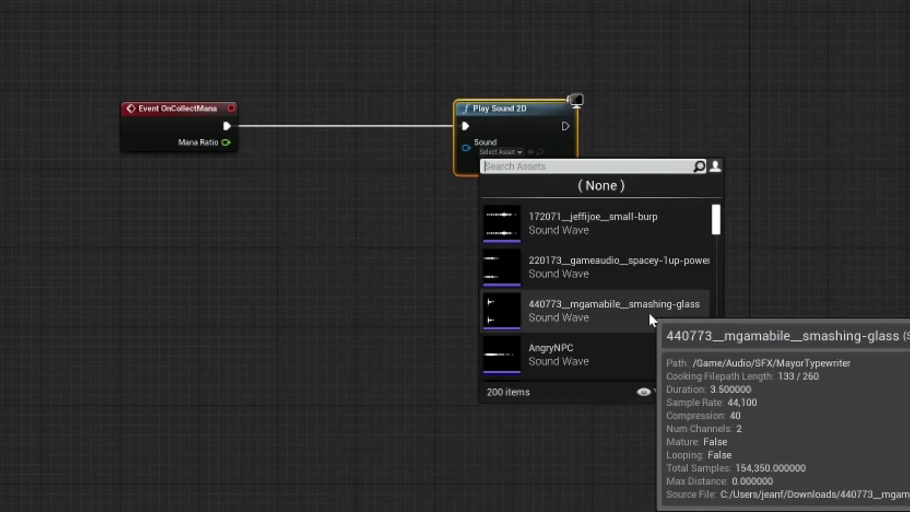
type("dolle")
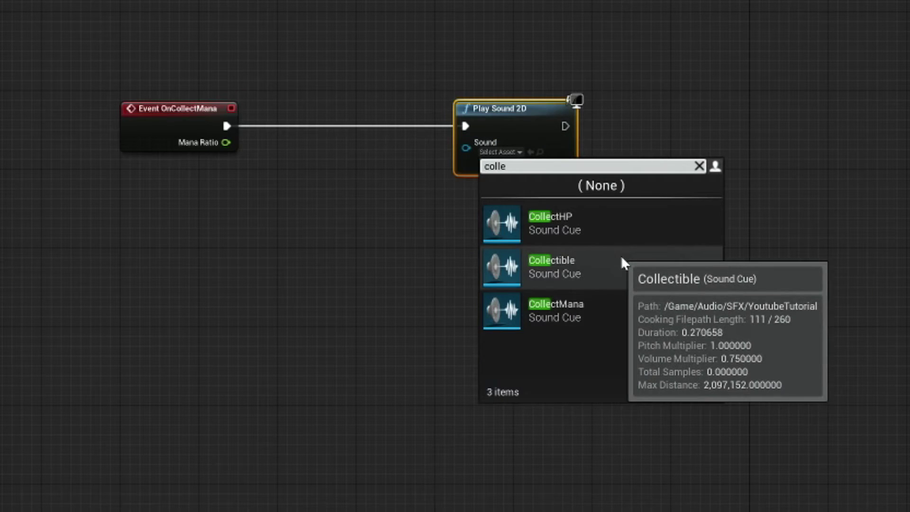
left_click(613, 272)
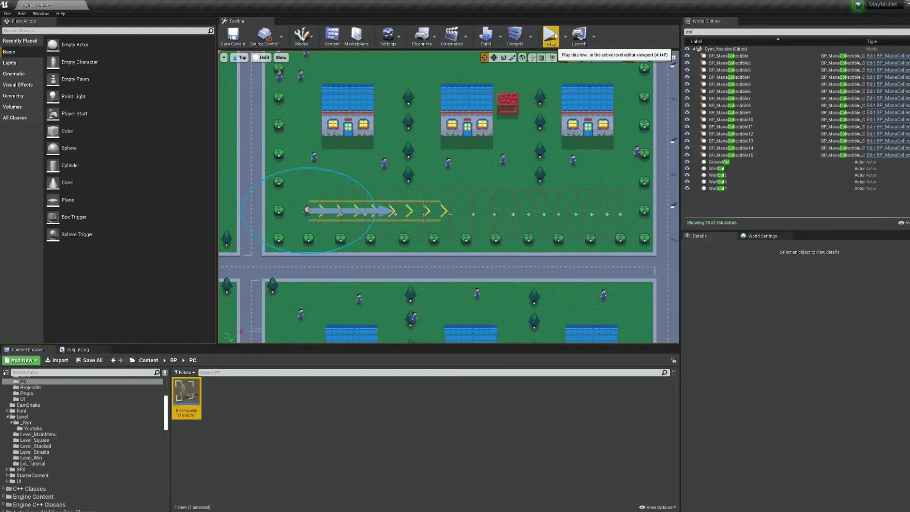
Step: Play-test the level, moving the character through the row of mana collectibles to hear the pickup sound
left_click(549, 33)
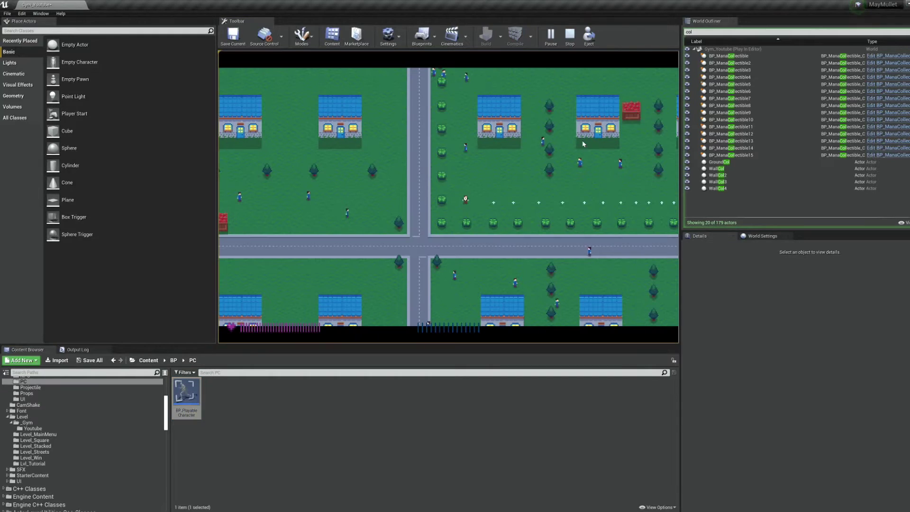
key("d")
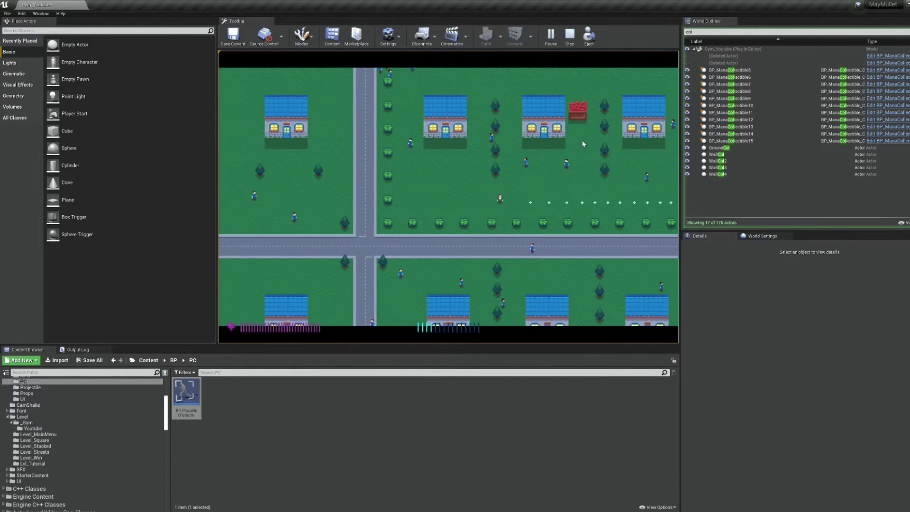
key("d")
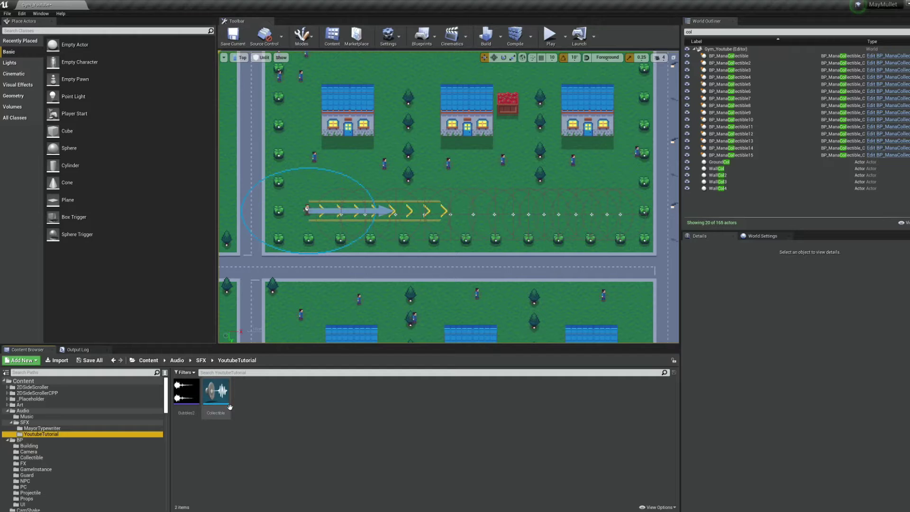
Step: Add a Modulator node to the Collectible sound cue, wired between the Bubbles2 Wave Player and the Output
double_click(227, 403)
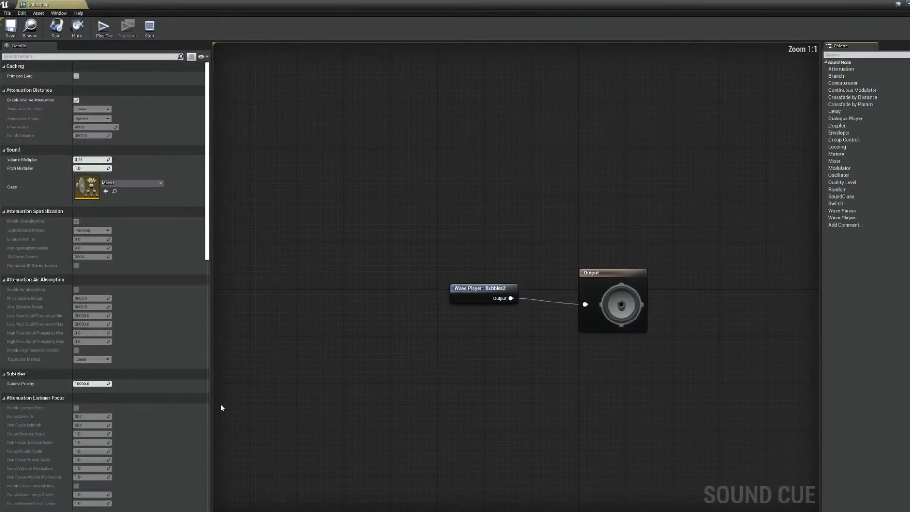
left_click_drag(479, 293, 360, 298)
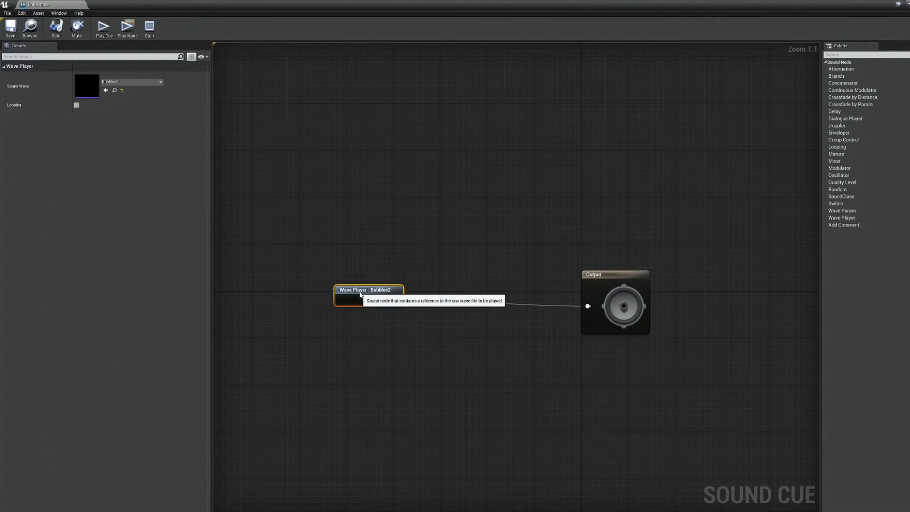
left_click(468, 340)
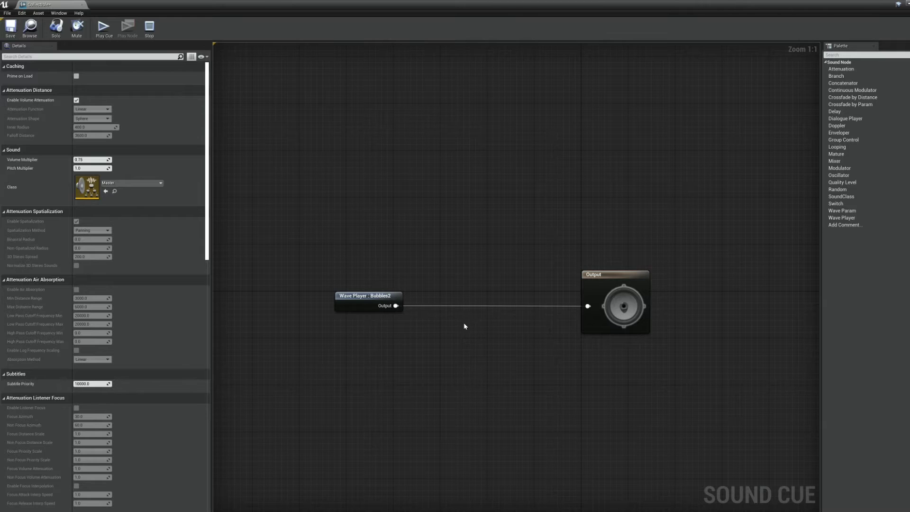
right_click(465, 326)
type("modul")
key("Return")
left_click_drag(480, 324, 480, 296)
left_click_drag(432, 312, 471, 306)
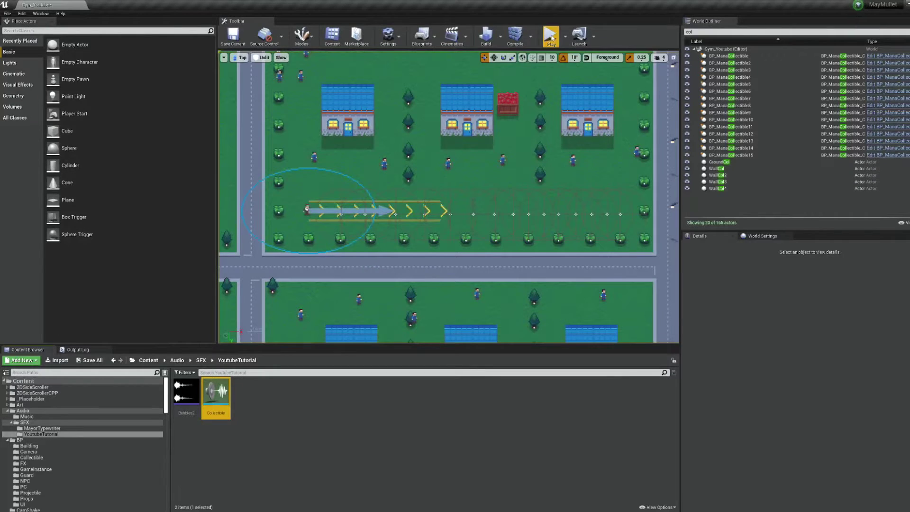
Step: Play-test the level again, collecting the row of mana to listen to the effect of the Modulator
left_click(551, 36)
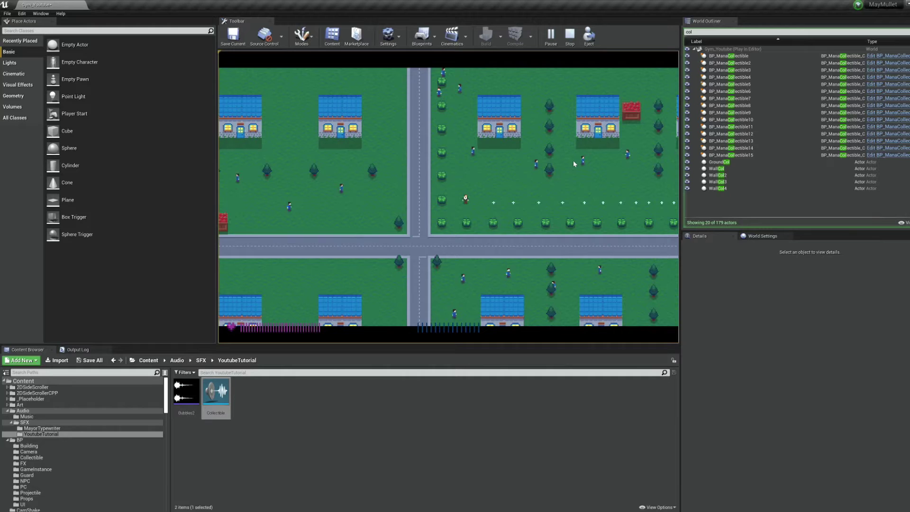
key("d")
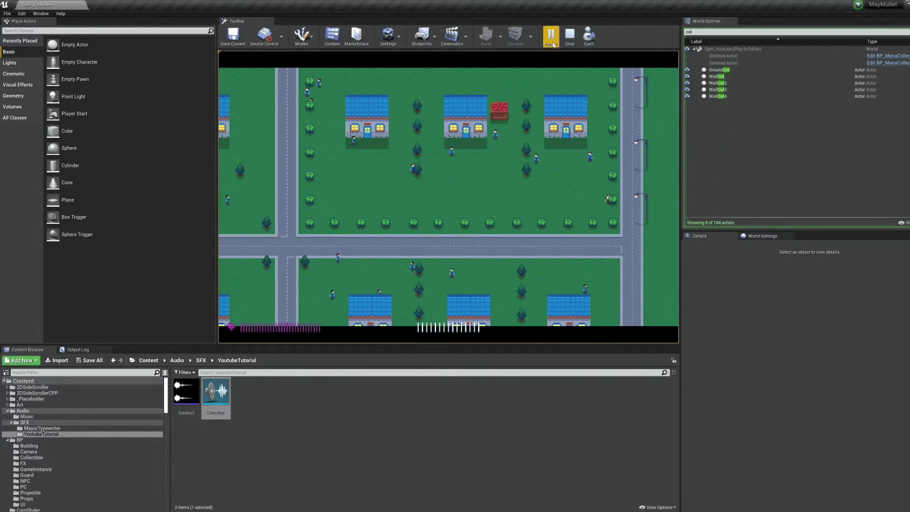
left_click(570, 36)
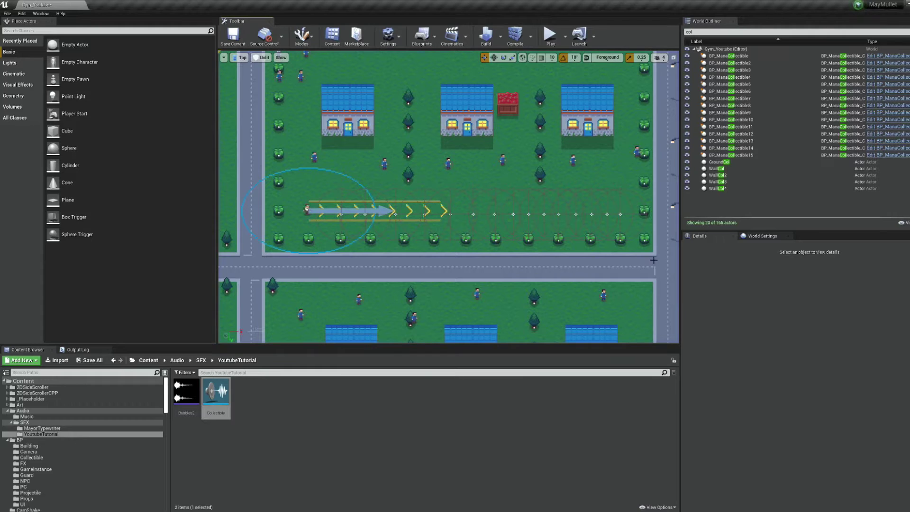
left_click(550, 34)
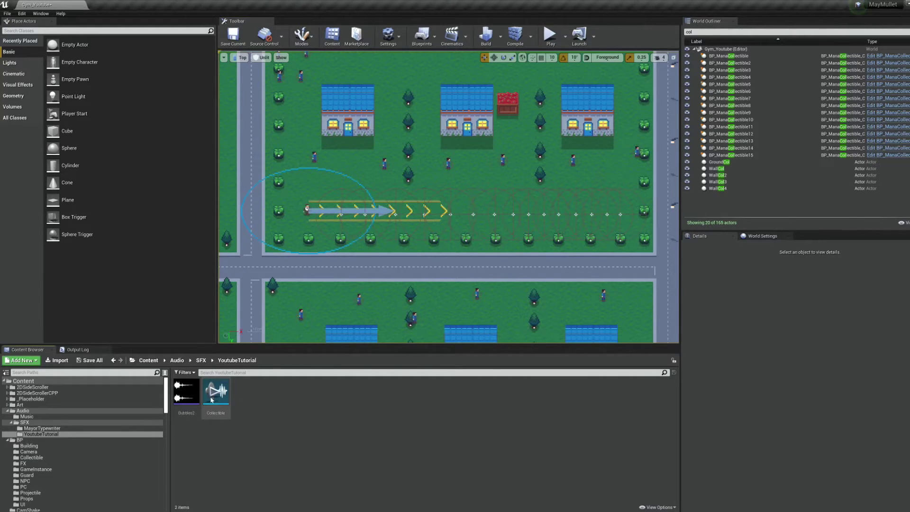
Step: In the Collectible sound cue, replace the Modulator with a Continuous Modulator wired between the Bubbles2 Wave Player and the Output
left_click(226, 402)
double_click(226, 402)
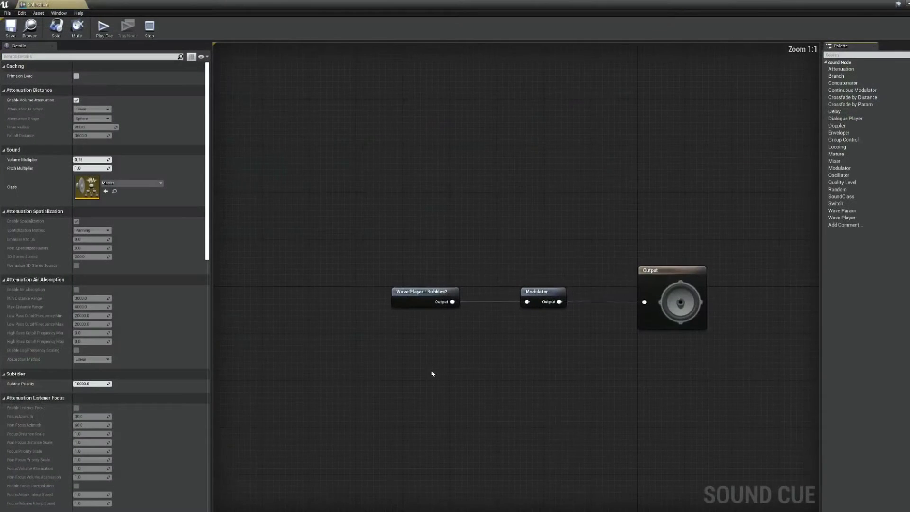
left_click(544, 293)
key("Delete")
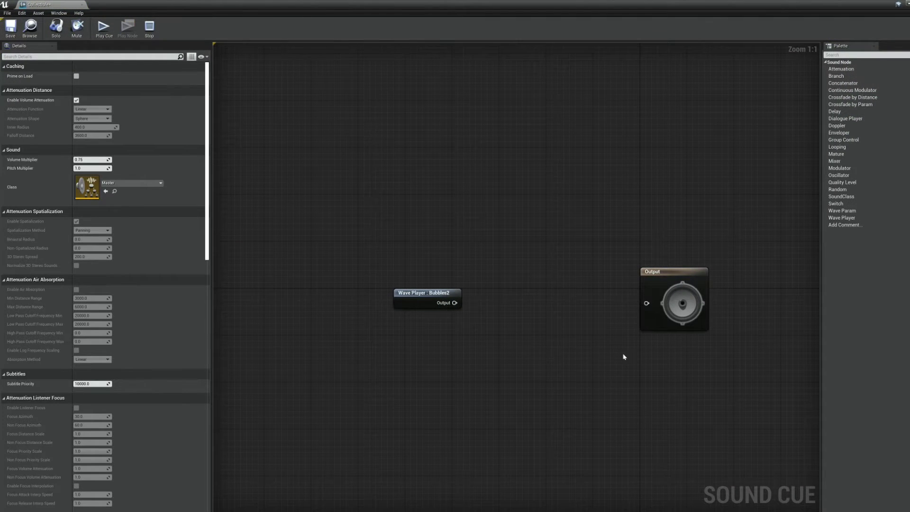
right_click(545, 338)
type("continu")
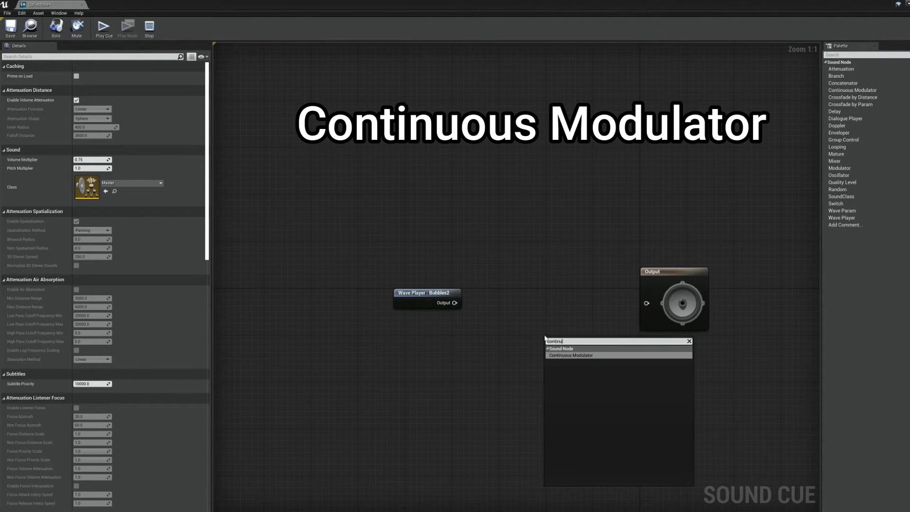
left_click(571, 355)
left_click_drag(567, 339, 544, 294)
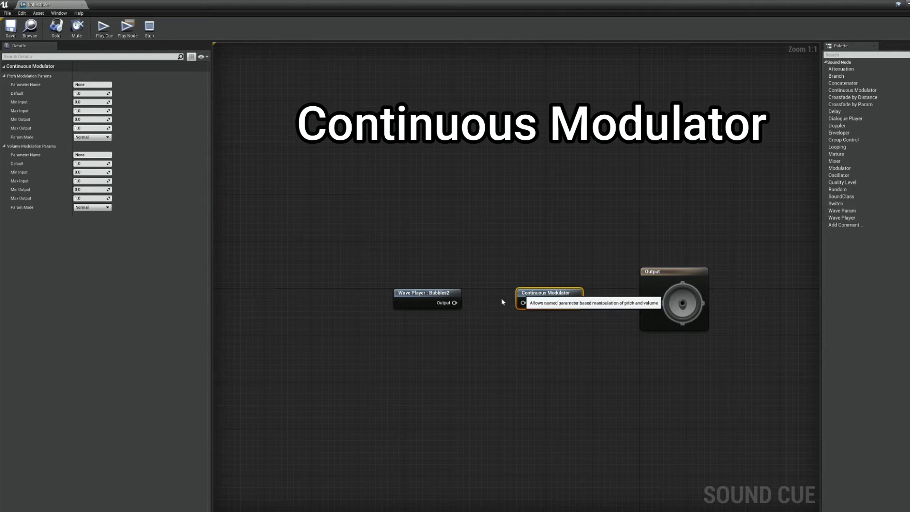
left_click_drag(455, 303, 511, 304)
left_click_drag(575, 303, 648, 305)
Step: Name the Continuous Modulator's pitch parameter CollectiblePitch and set its Min Output to 0.5 and Max Output to 2.0
left_click(557, 297)
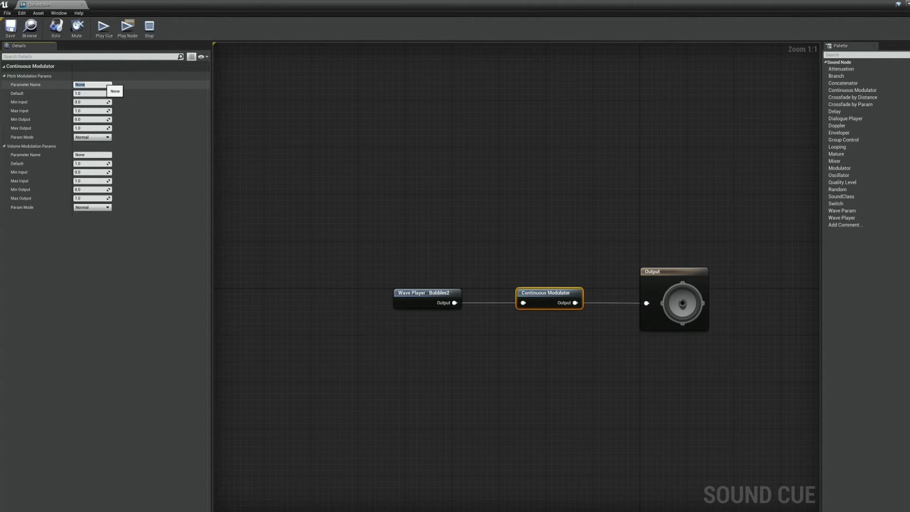
type("CollectiblePit")
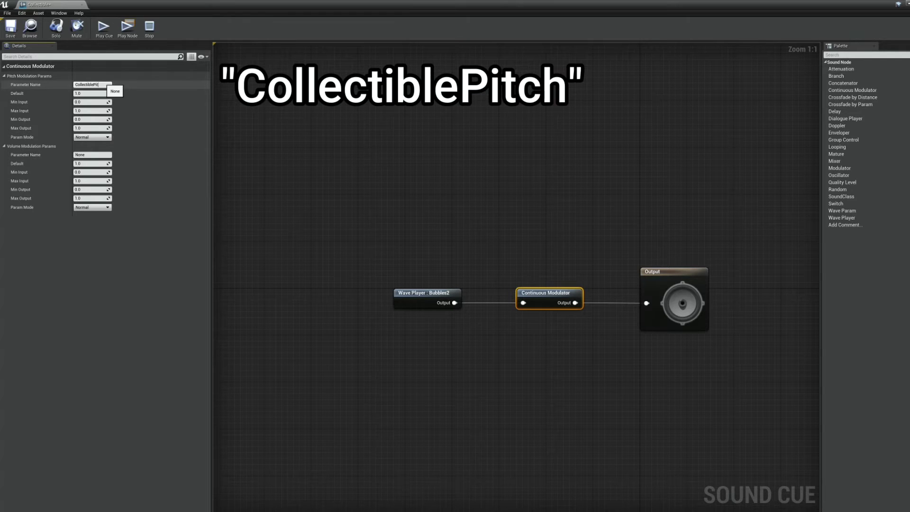
type("ch")
key("Return")
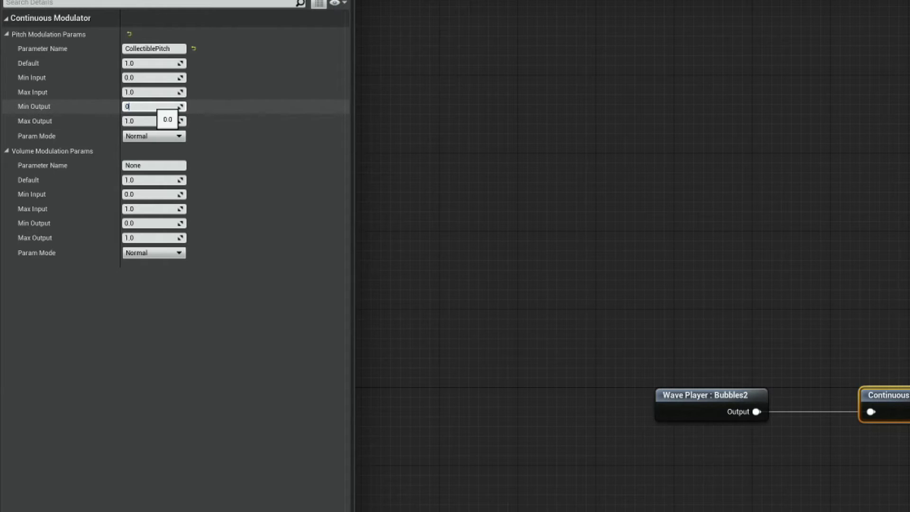
key("Return")
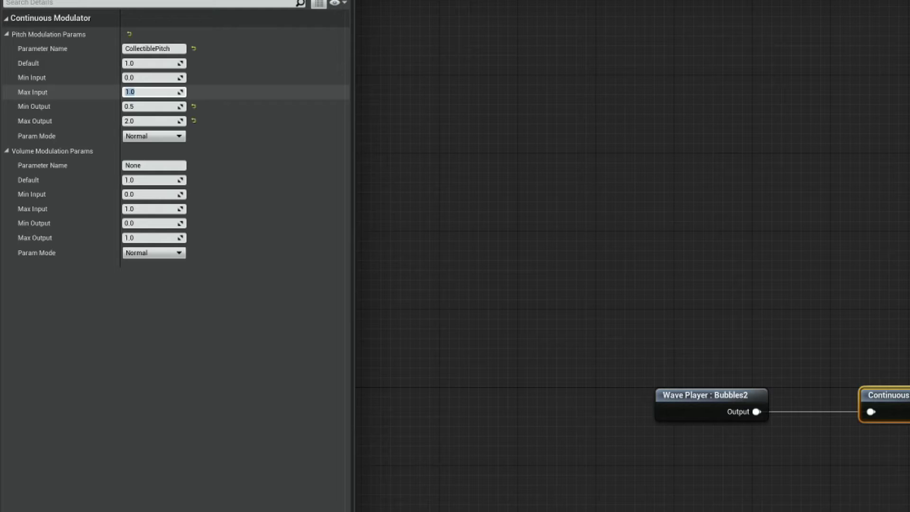
left_click(159, 121)
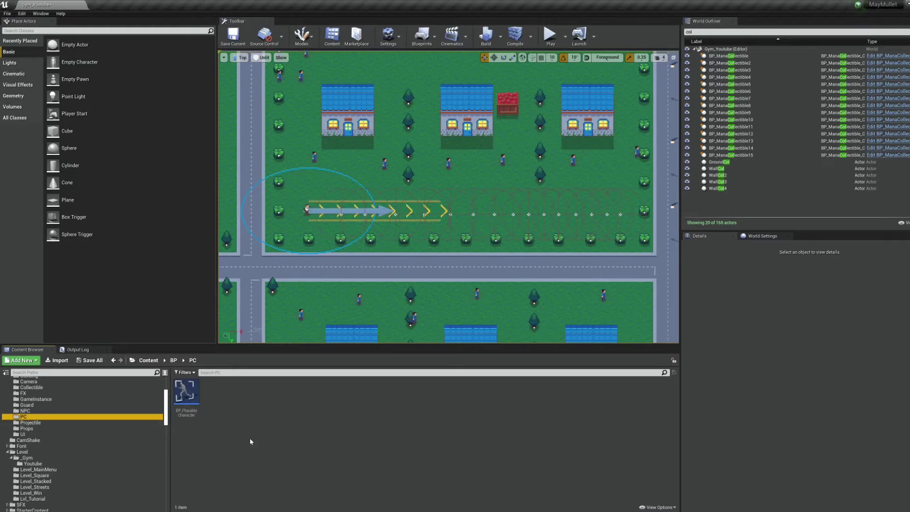
Step: Open BP_PlayableCharacter and delete the Play Sound 2D node from its event graph
double_click(194, 396)
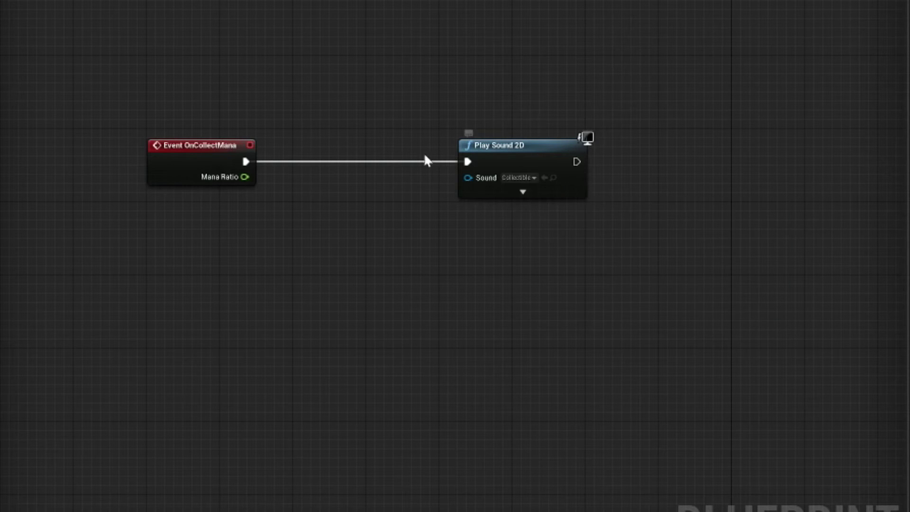
left_click(523, 145)
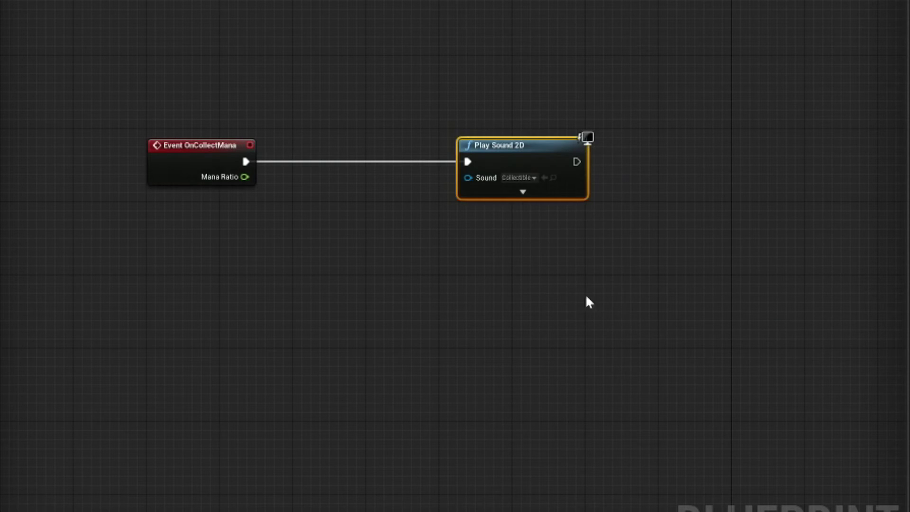
key("Delete")
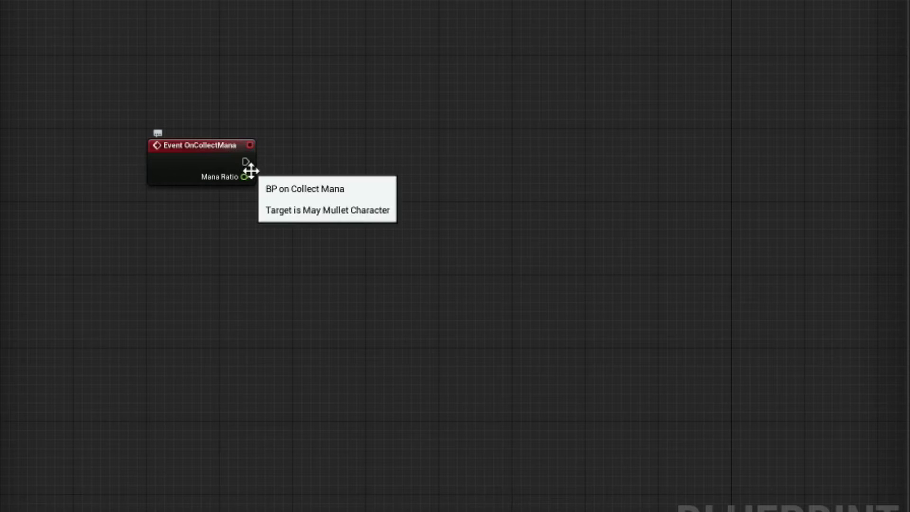
Step: Add a Create Sound 2D node after Event OnCollectMana and set its Sound to the Collectible sound cue
left_click_drag(245, 161, 440, 163)
type("create sound")
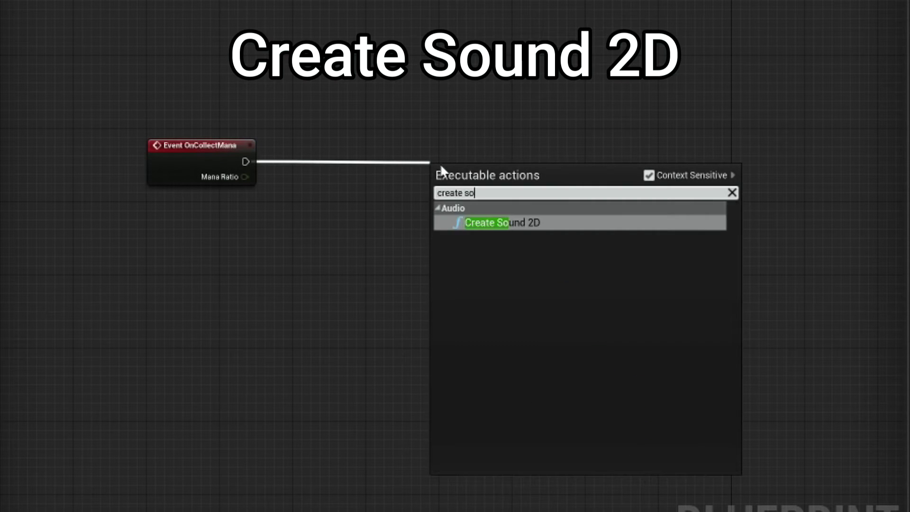
left_click(610, 230)
left_click_drag(505, 184, 505, 156)
left_click(473, 185)
type("c")
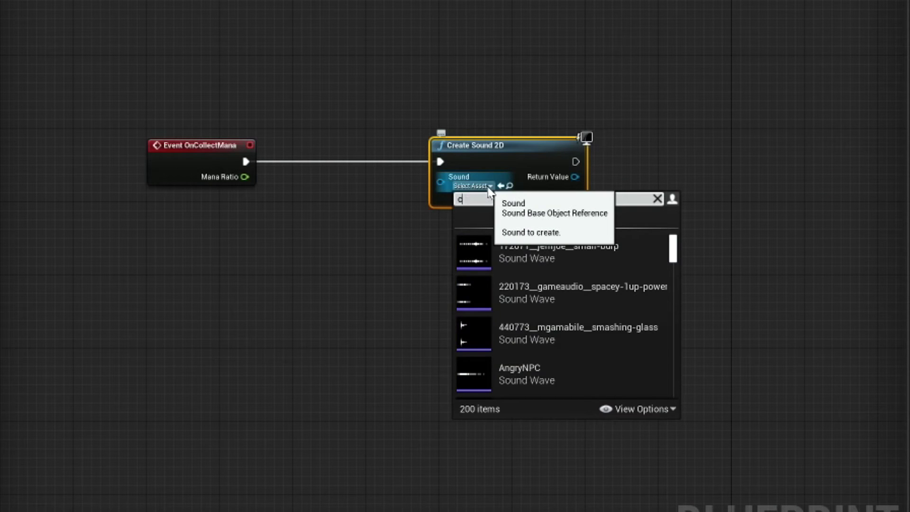
type("ollect")
left_click(579, 292)
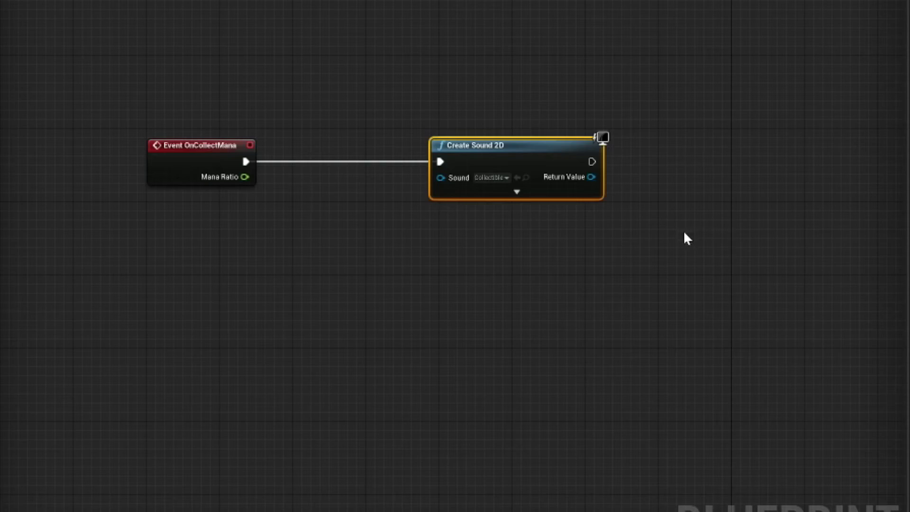
Step: Add a Set Float Parameter node from Create Sound 2D's Return Value and set its In Name to CollectiblePitch
right_click_drag(687, 237, 586, 285)
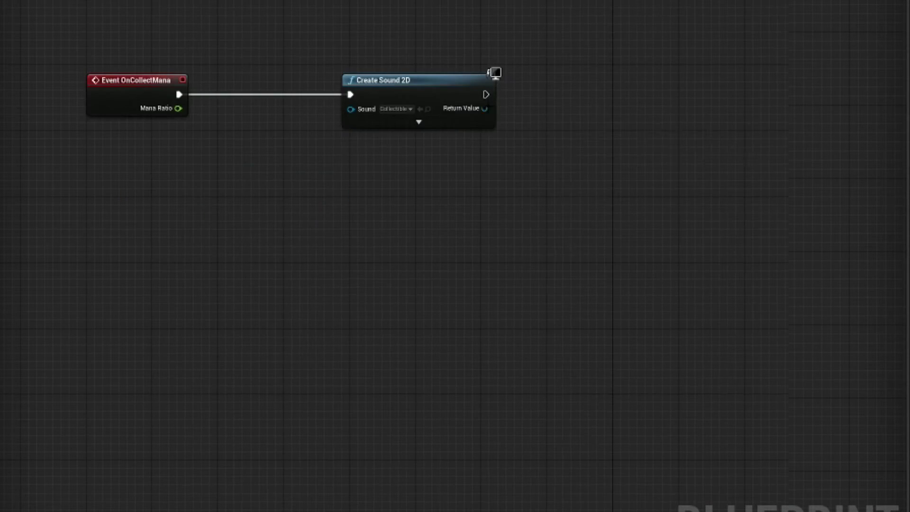
left_click_drag(485, 109, 620, 104)
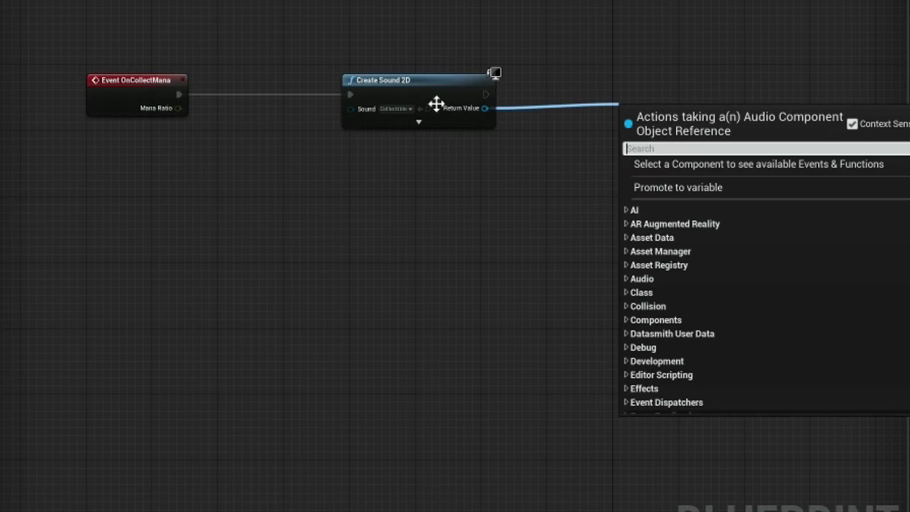
type("set float")
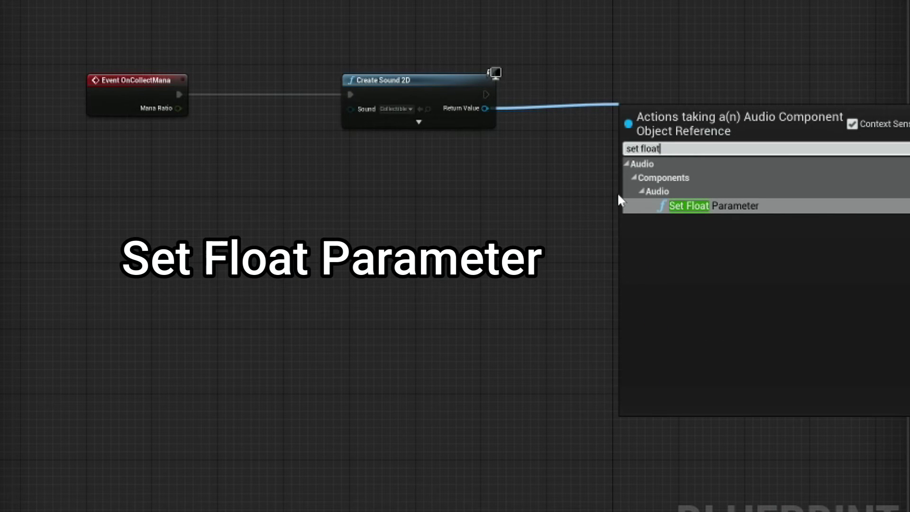
left_click(754, 205)
left_click_drag(651, 136, 644, 104)
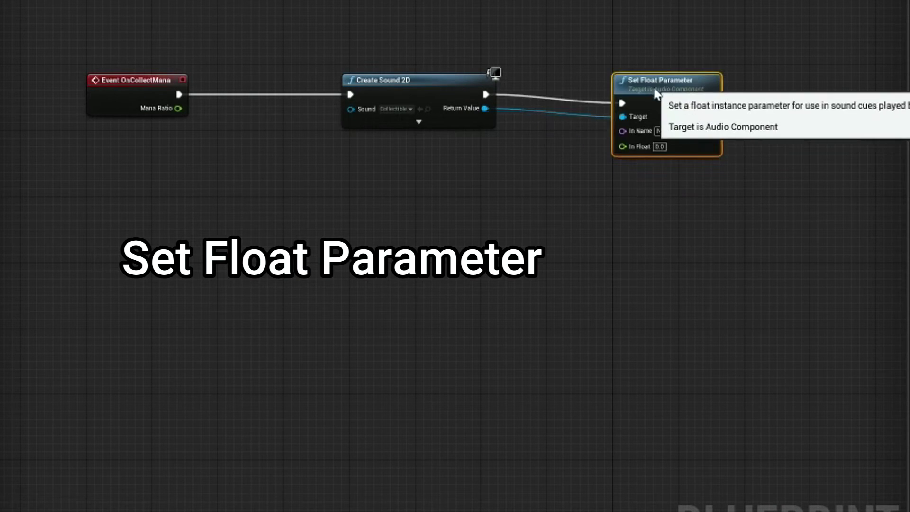
left_click(656, 122)
type("CollectiblePitch")
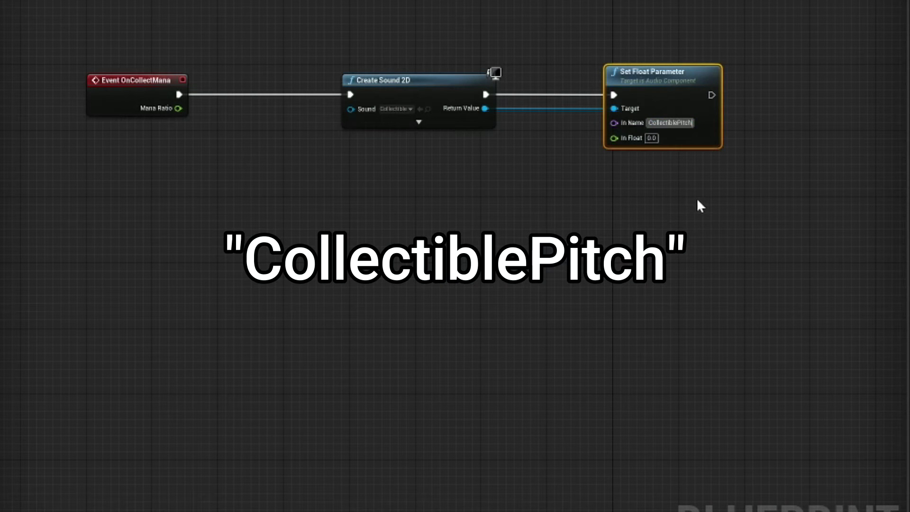
left_click(673, 214)
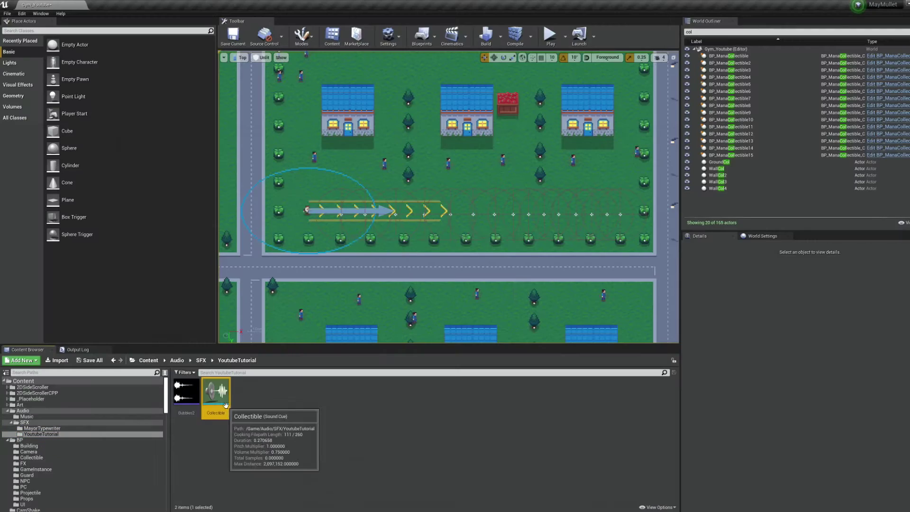
Step: Check the Continuous Modulator's settings in the Collectible sound cue, and connect Event OnCollectMana's Mana Ratio to Set Float Parameter's In Float
double_click(226, 406)
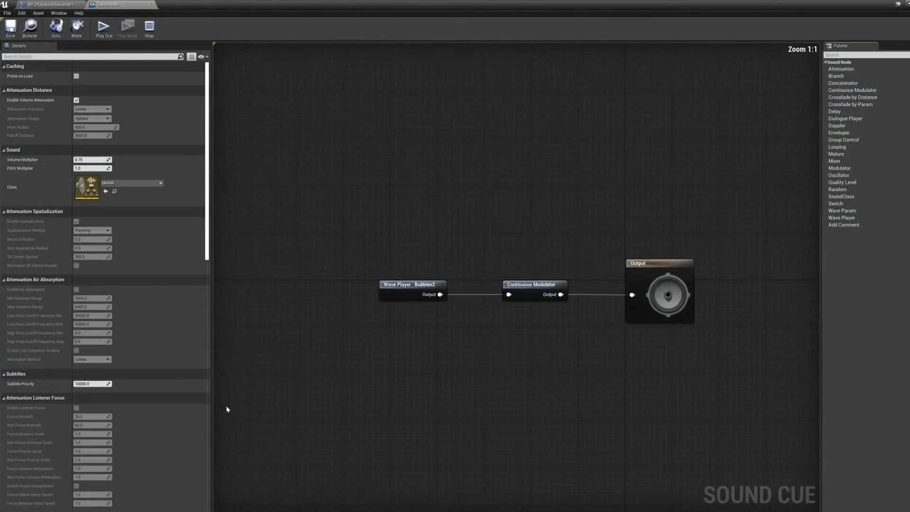
left_click(547, 298)
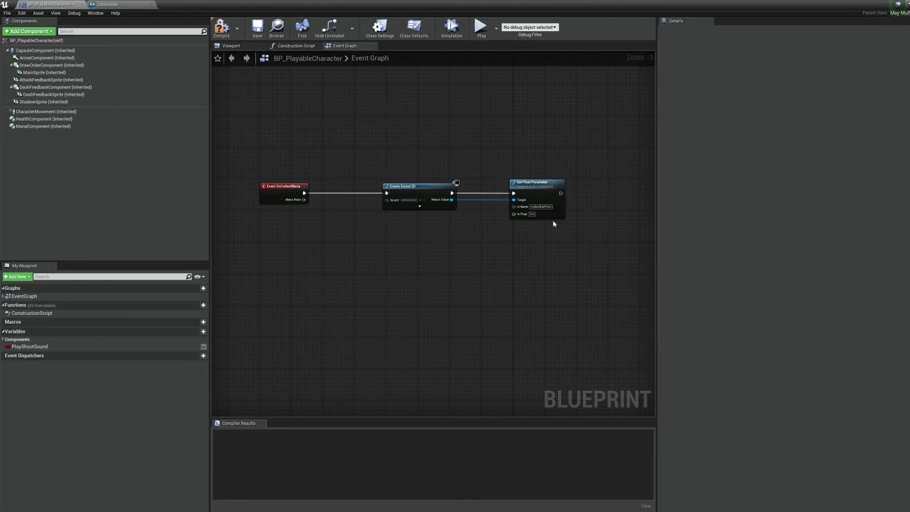
right_click_drag(554, 224, 505, 227)
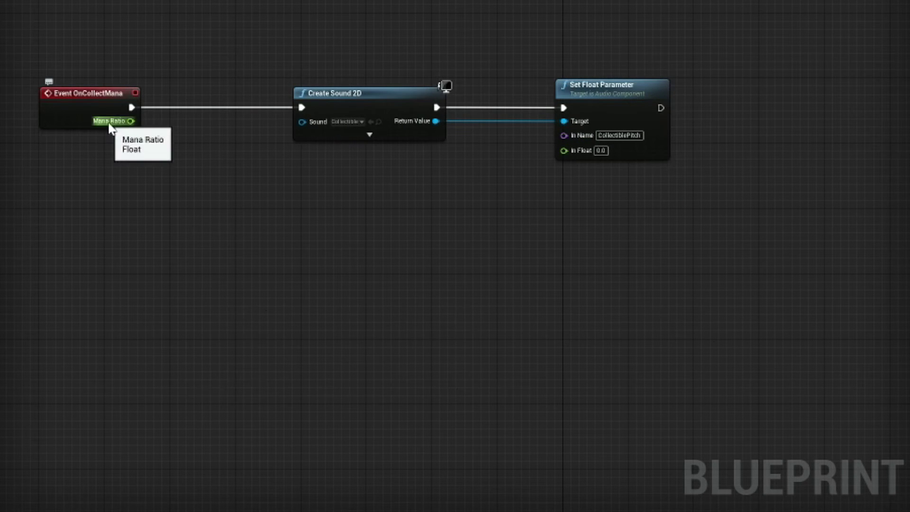
left_click_drag(129, 121, 565, 150)
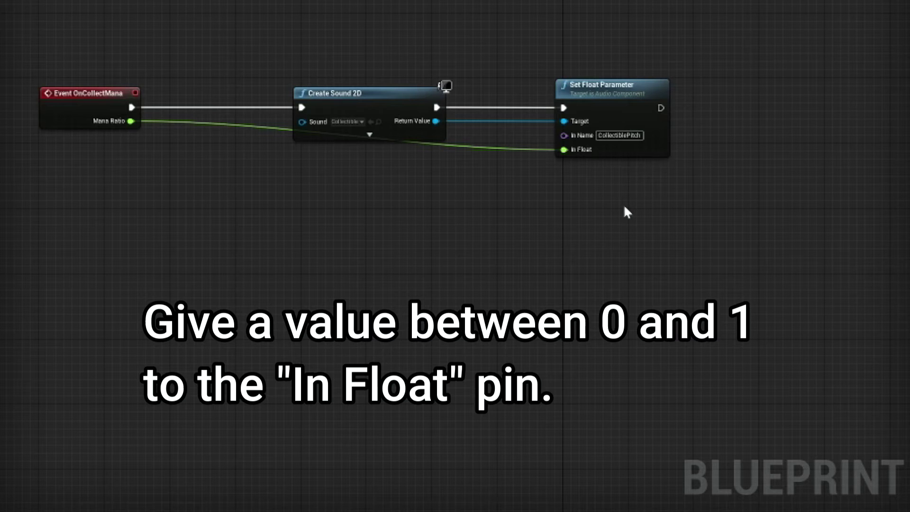
Step: Add a Play node targeting Create Sound 2D's Return Value and wire its execution after Set Float Parameter, aligned in the row
right_click_drag(758, 190, 606, 216)
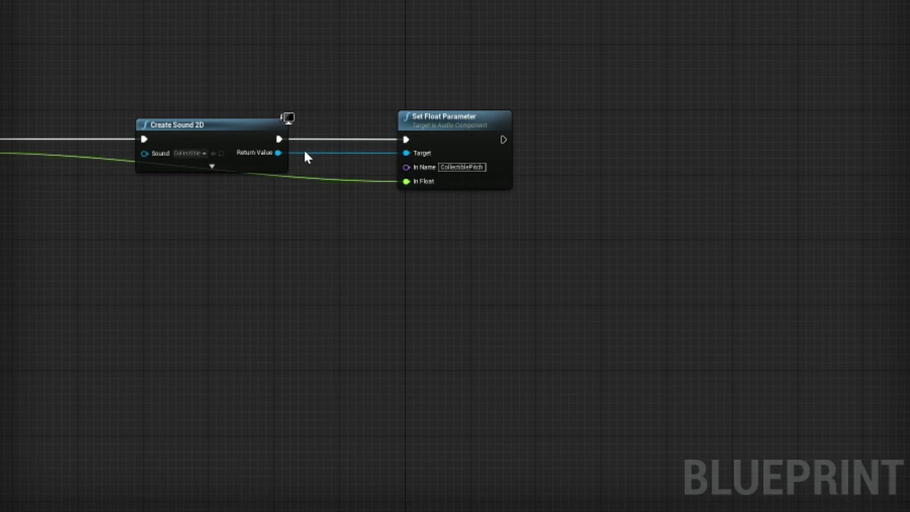
left_click_drag(279, 152, 602, 140)
type("pla")
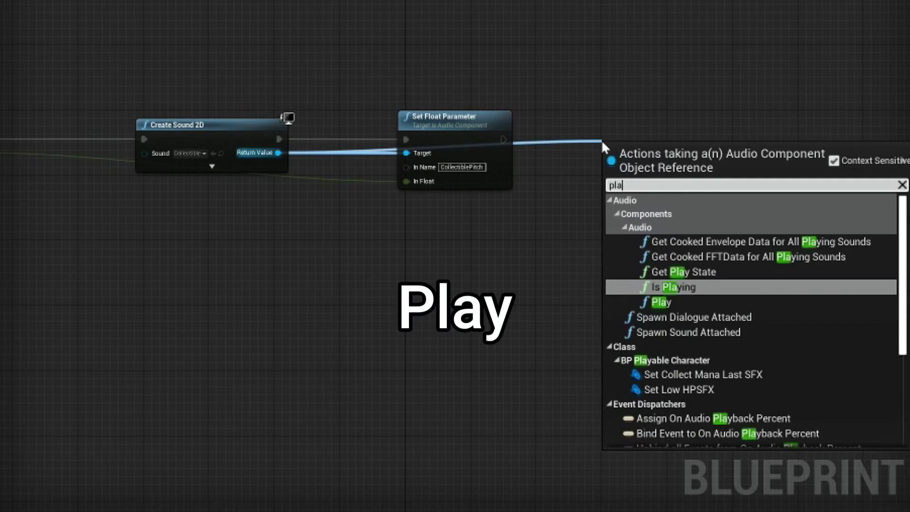
type("y")
left_click(664, 302)
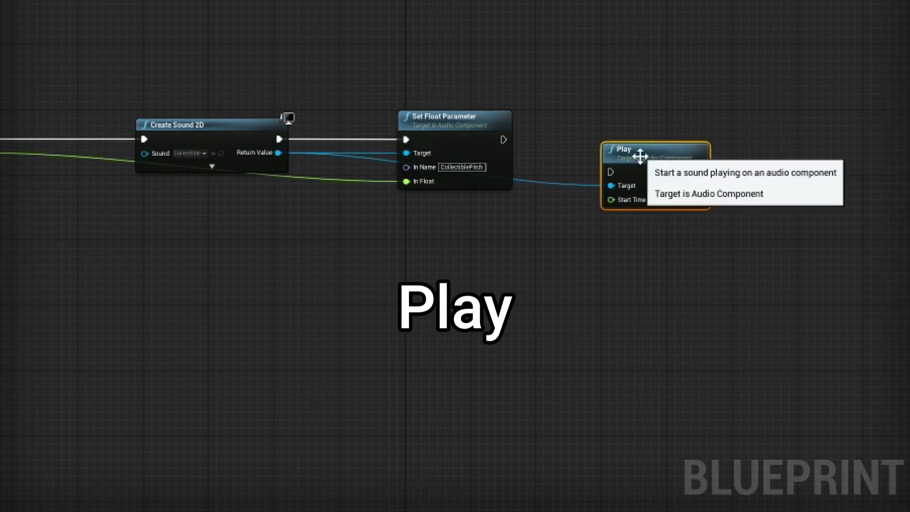
left_click_drag(640, 156, 633, 132)
left_click_drag(504, 139, 604, 147)
left_click_drag(612, 130, 621, 122)
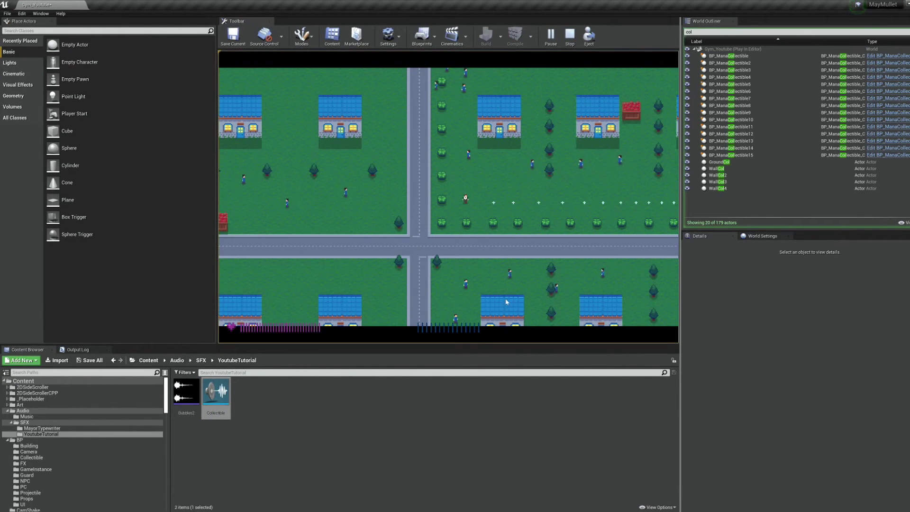
Step: Play-test the level, collecting the whole row of mana to listen to the pitch change, and stop the session
key("d")
key("d")
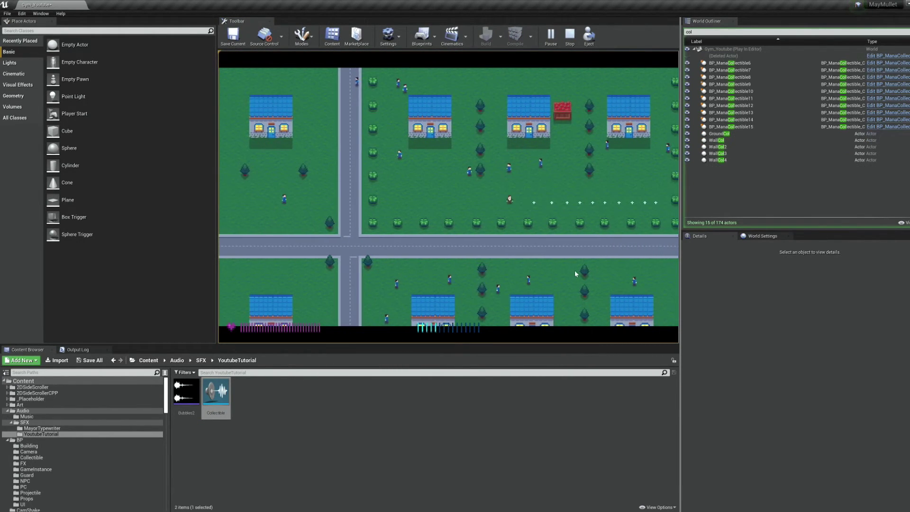
key("d")
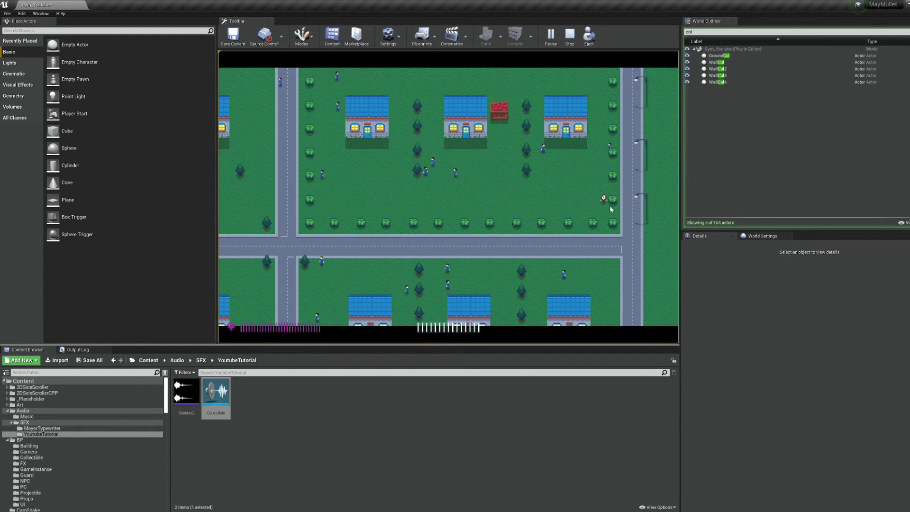
key("Escape")
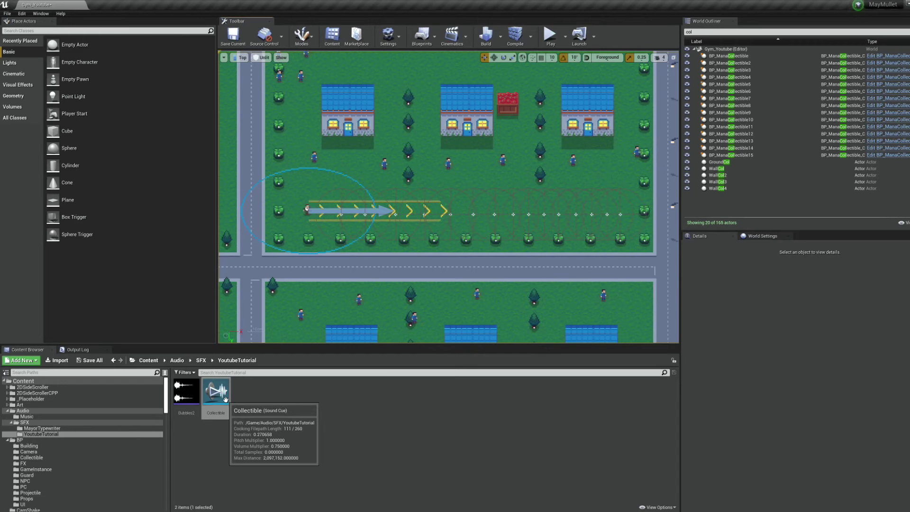
Step: In the Collectible cue's Continuous Modulator, name the volume parameter CollectibleVolume and set its Min Output to 0.1 and Max Output to 2.0
double_click(217, 393)
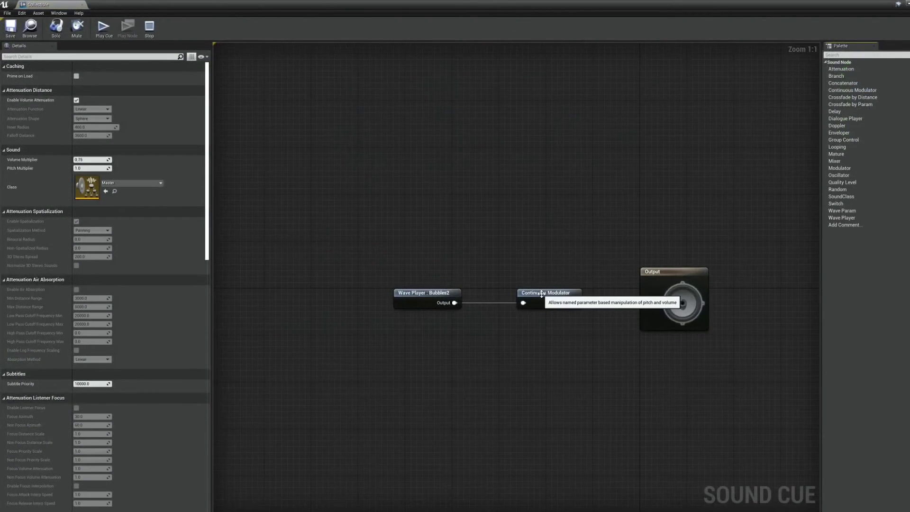
left_click(542, 294)
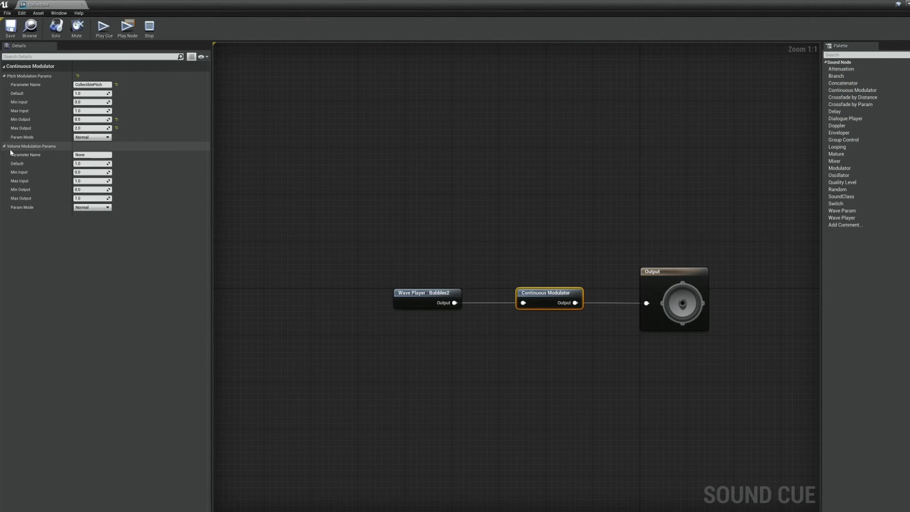
left_click(79, 154)
type("CollectibleVol")
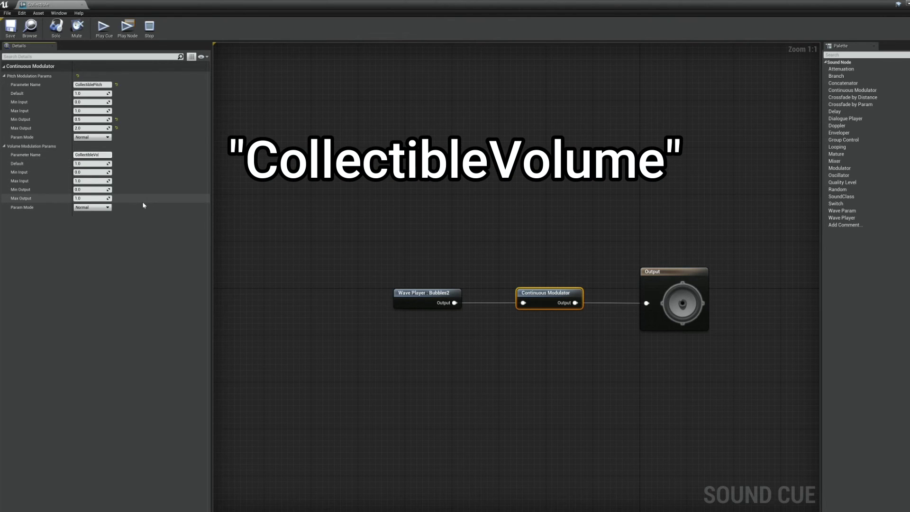
type("ume")
key("Return")
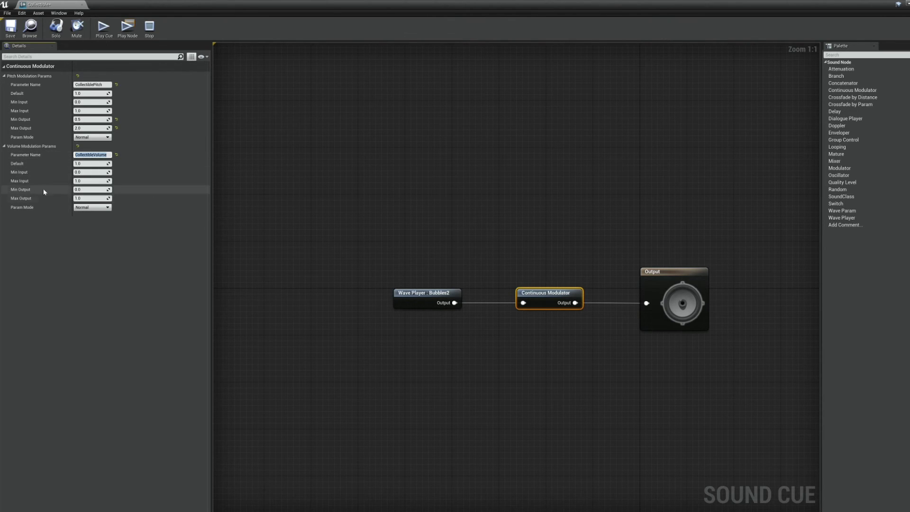
left_click(85, 189)
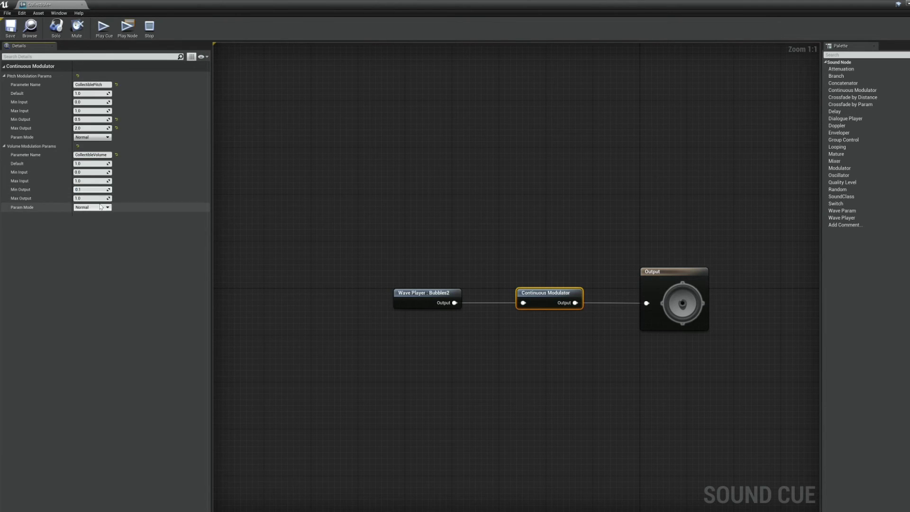
left_click(88, 199)
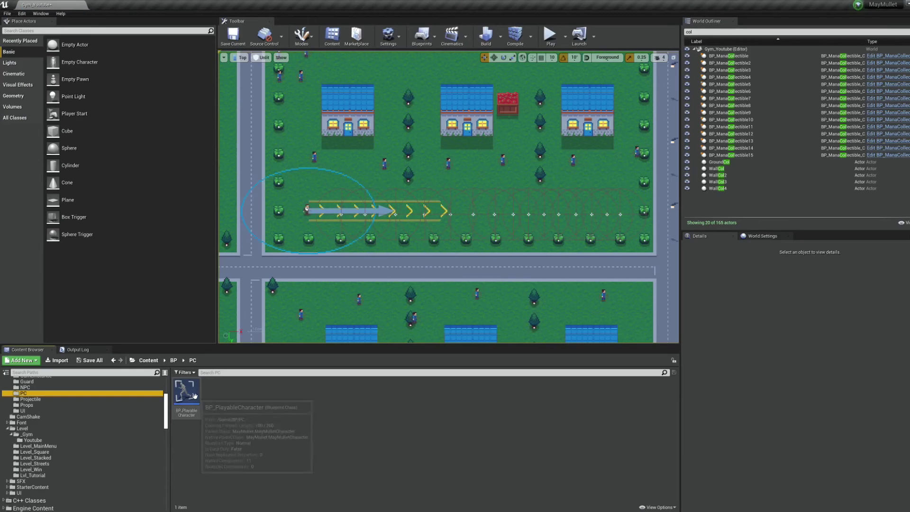
Step: In BP_PlayableCharacter, set the Set Float Parameter node's In Name to CollectibleVolume and play-test collecting the row of mana
double_click(185, 396)
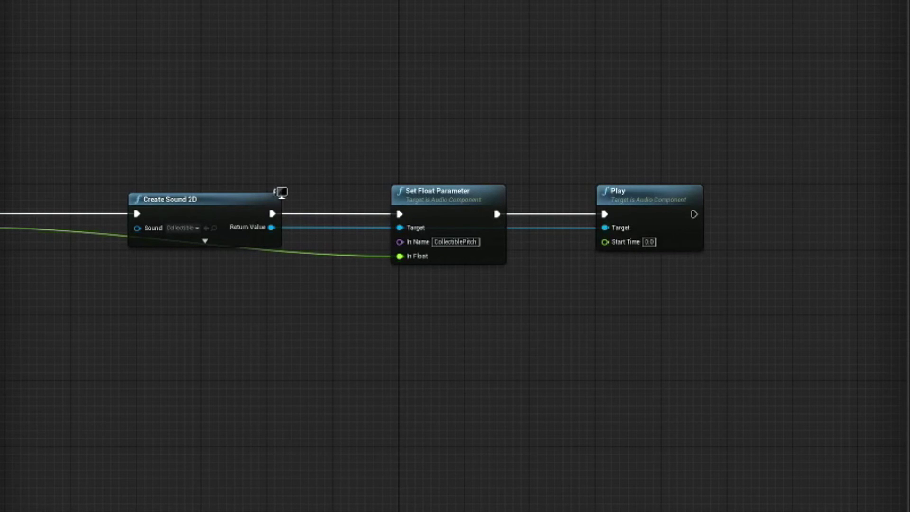
left_click(449, 197)
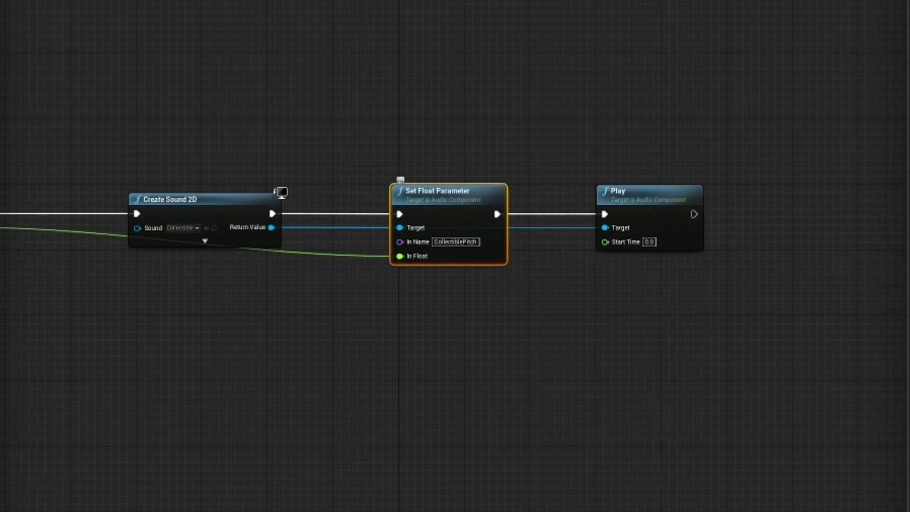
double_click(456, 242)
type("CollectibleVolume")
key("Return")
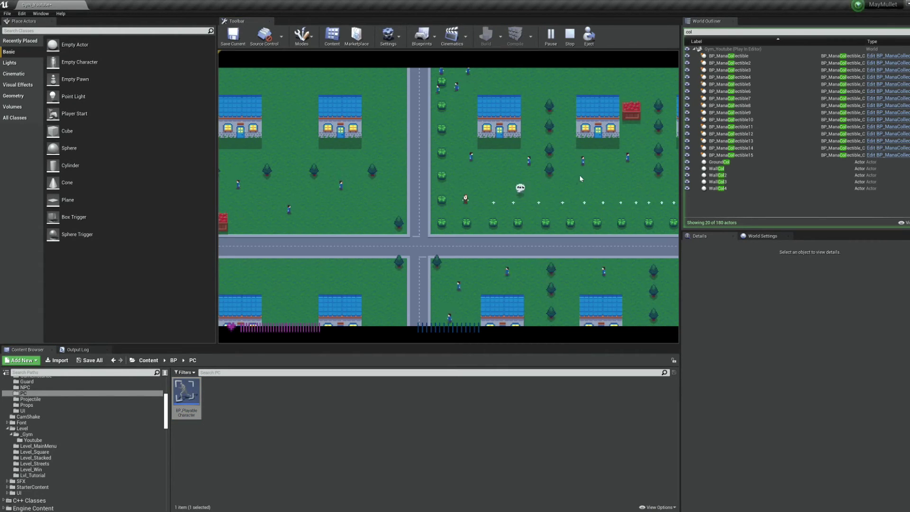
key("d")
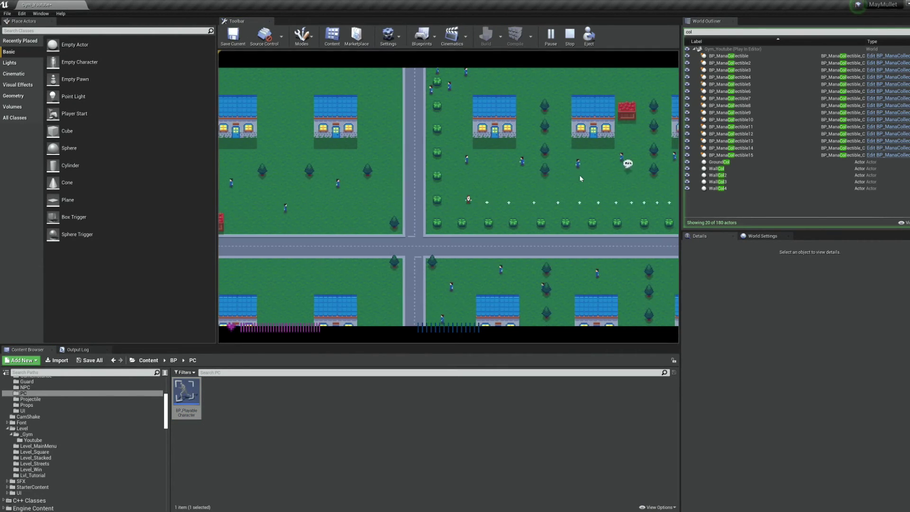
key("d")
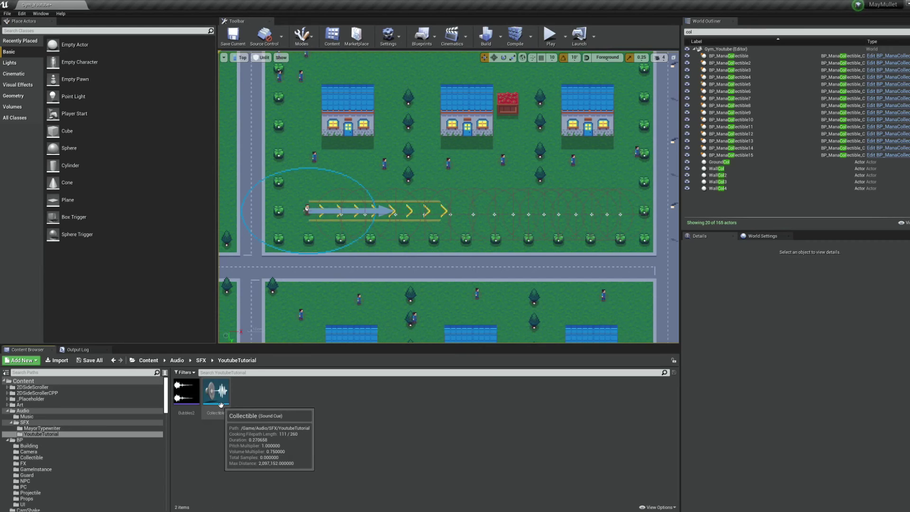
Step: Open the Collectible sound cue again and inspect the Continuous Modulator's pitch and volume parameters
double_click(221, 406)
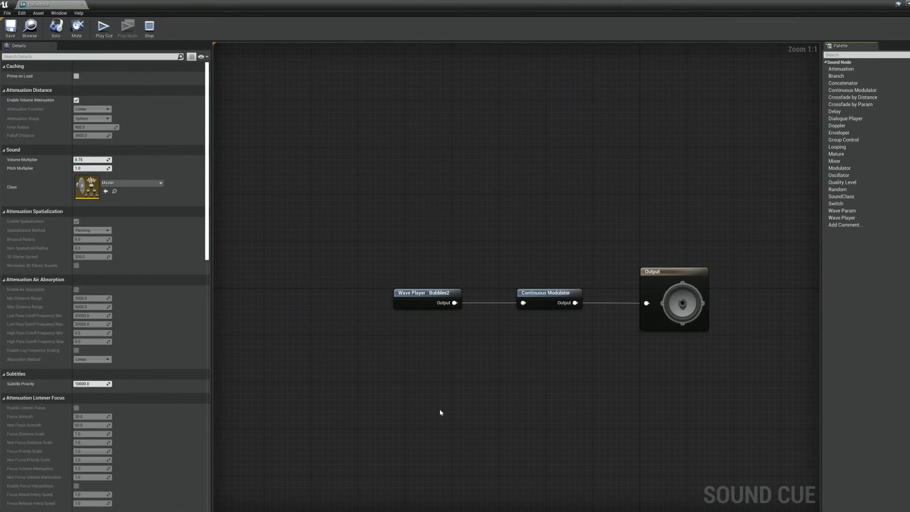
left_click(545, 297)
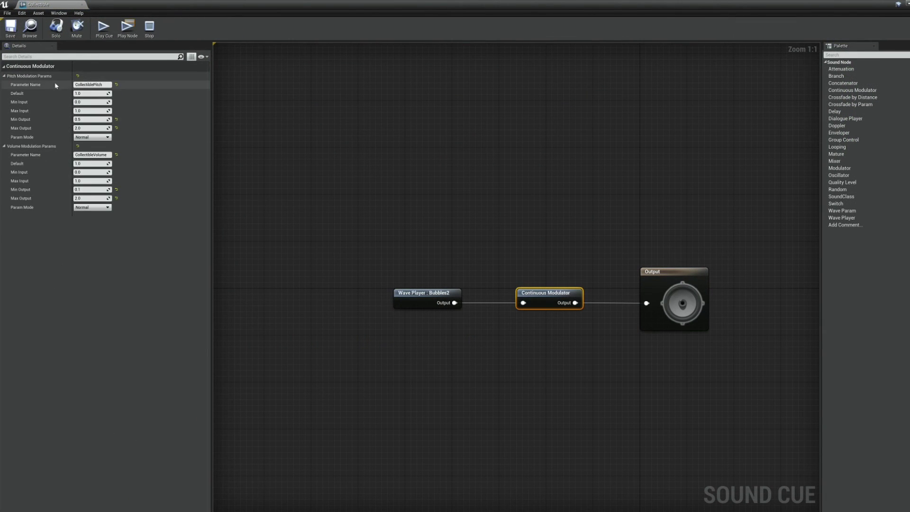